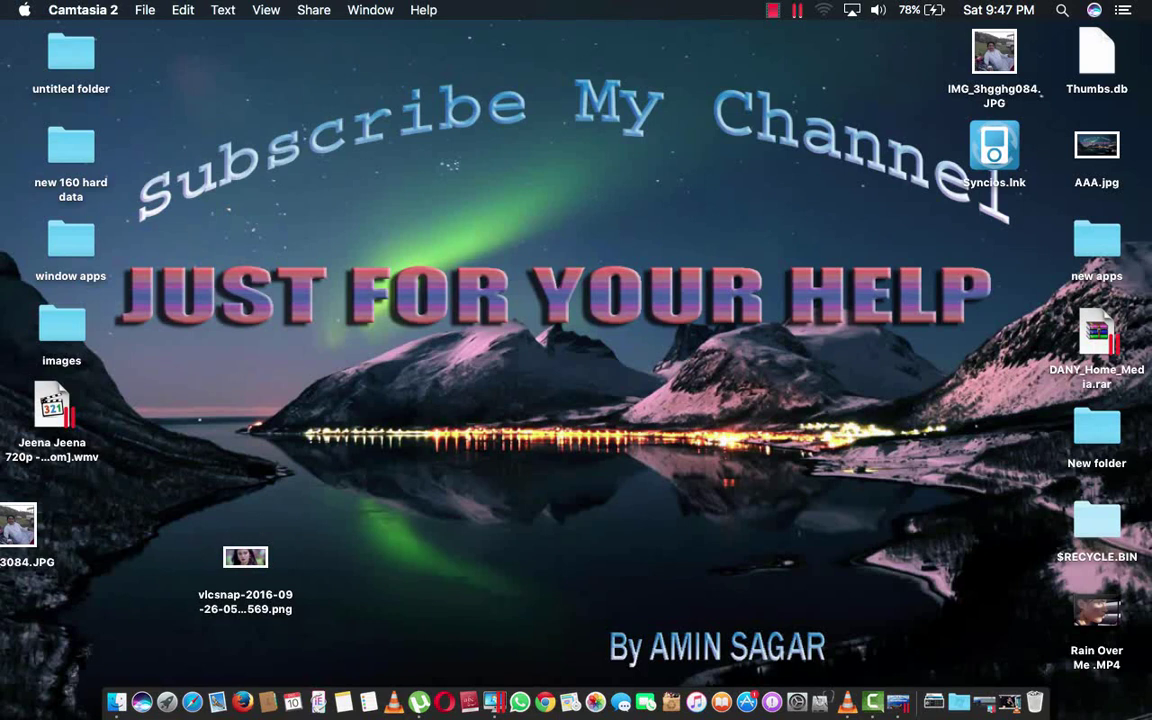
Move the $RECYCLE.BIN folder from the Mac desktop to the Trash.
left_click(1097, 520)
right_click(1097, 520)
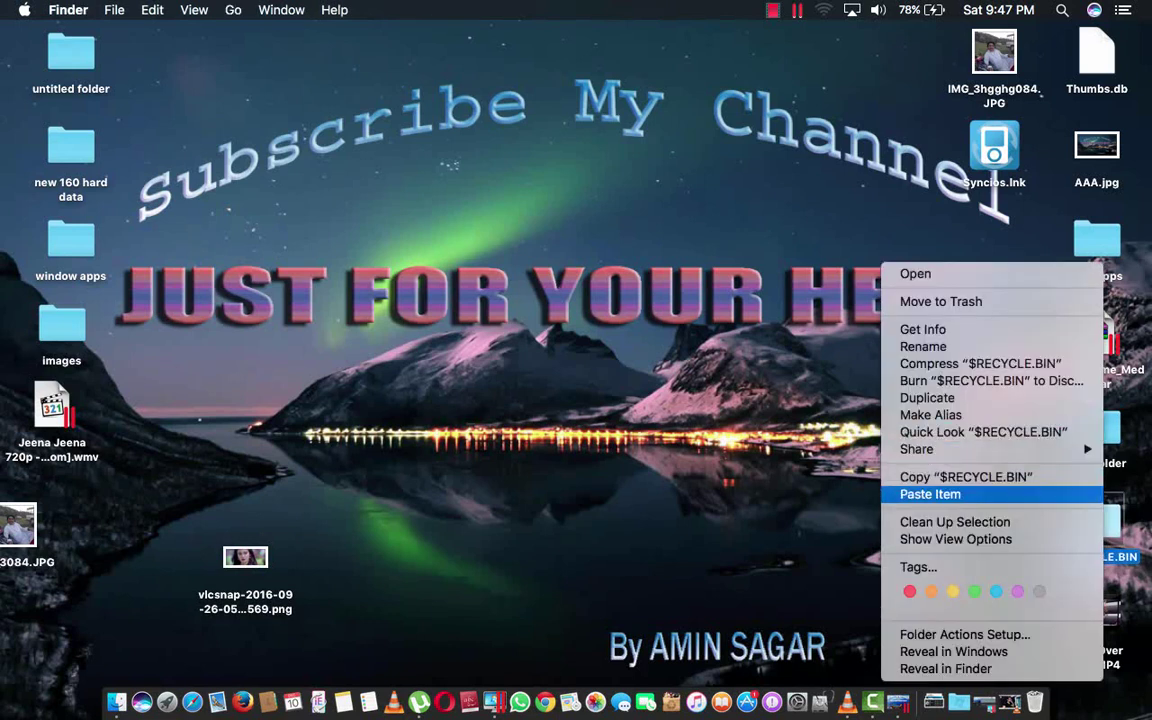
left_click(940, 301)
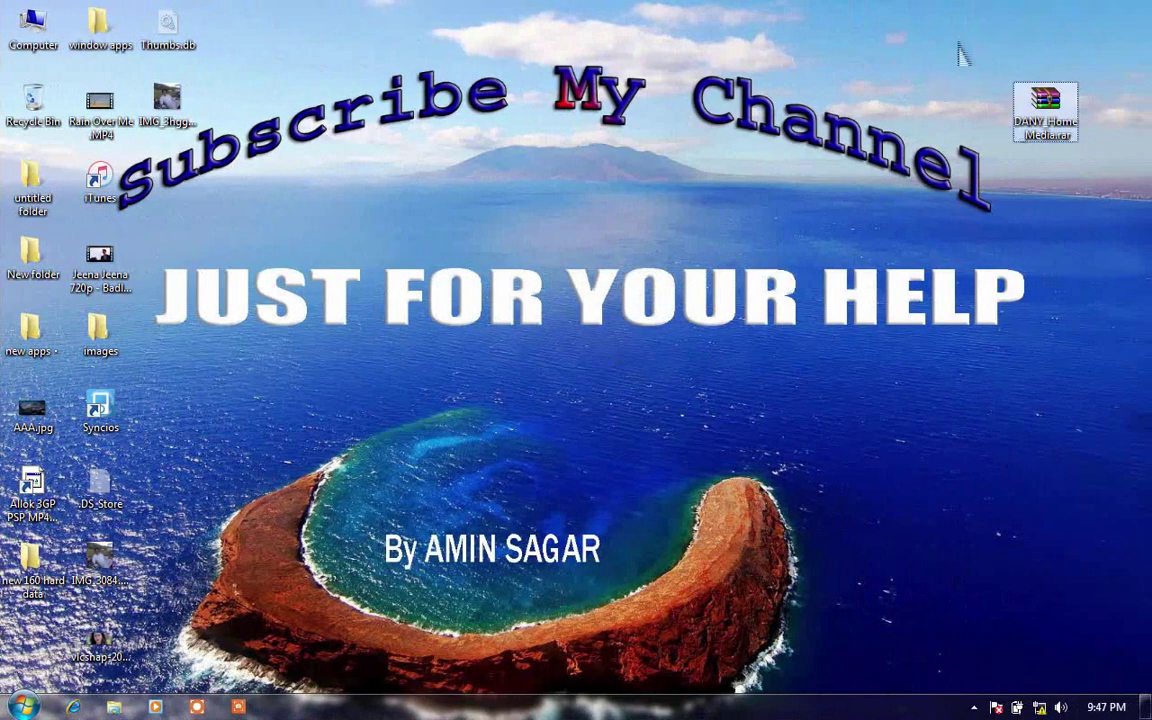
left_click_drag(950, 60, 1063, 160)
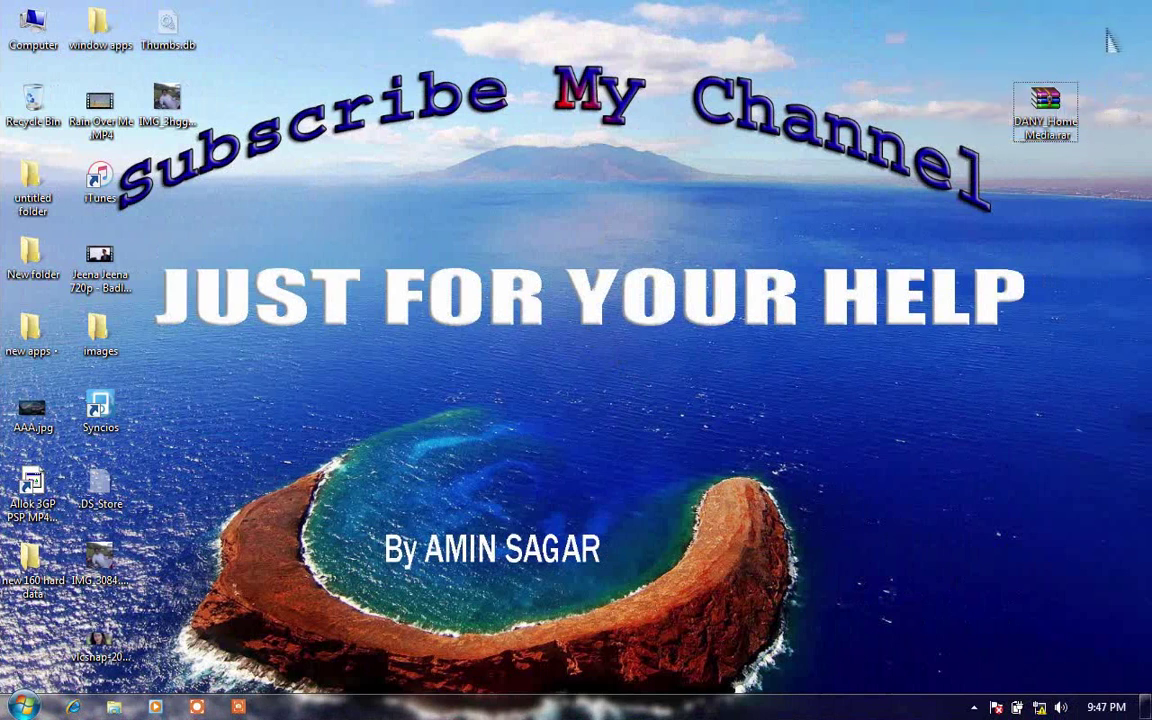
left_click_drag(1126, 38, 986, 178)
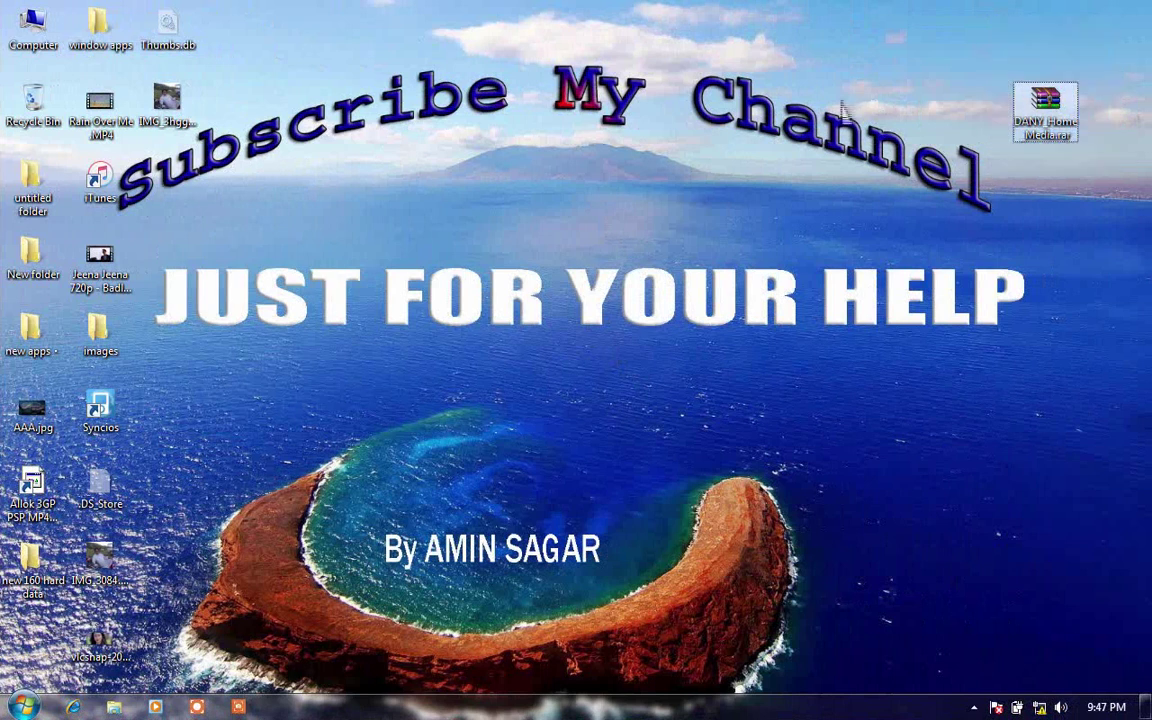
left_click_drag(838, 107, 1005, 45)
left_click_drag(1043, 135, 1070, 165)
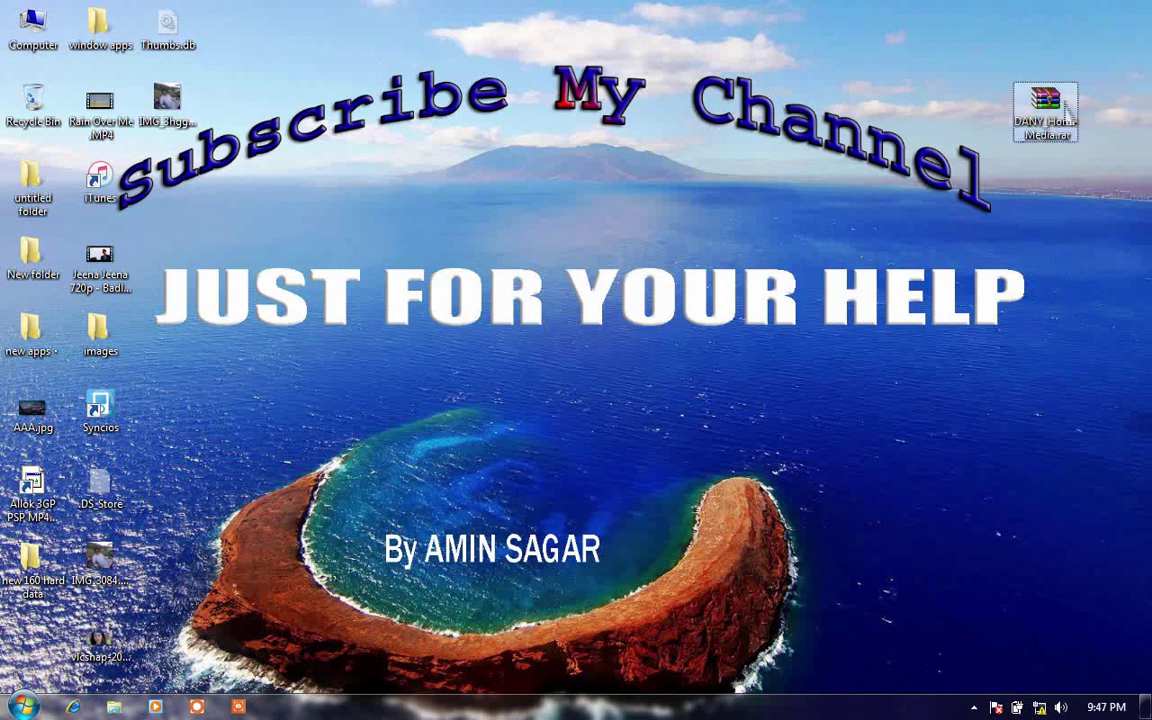
Run autorun.exe from the DANY_Home_Media folder inside DANY_Home_Media.rar and permit it to always keep running in Smadav.
double_click(1064, 116)
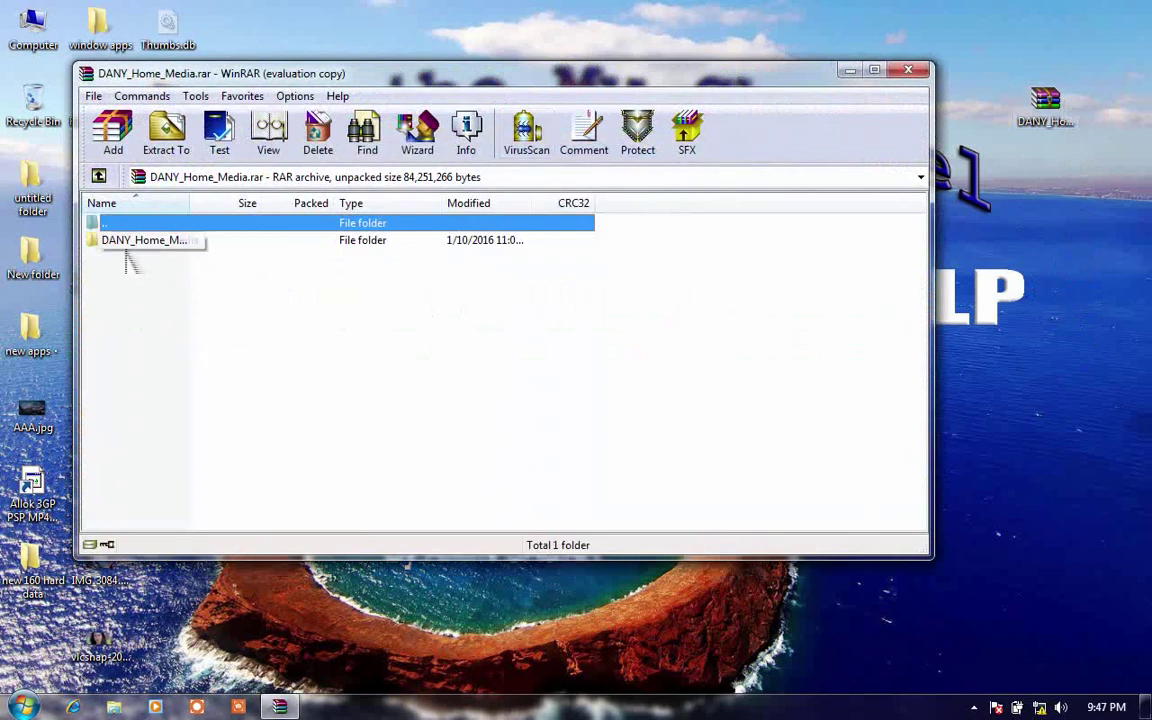
double_click(124, 244)
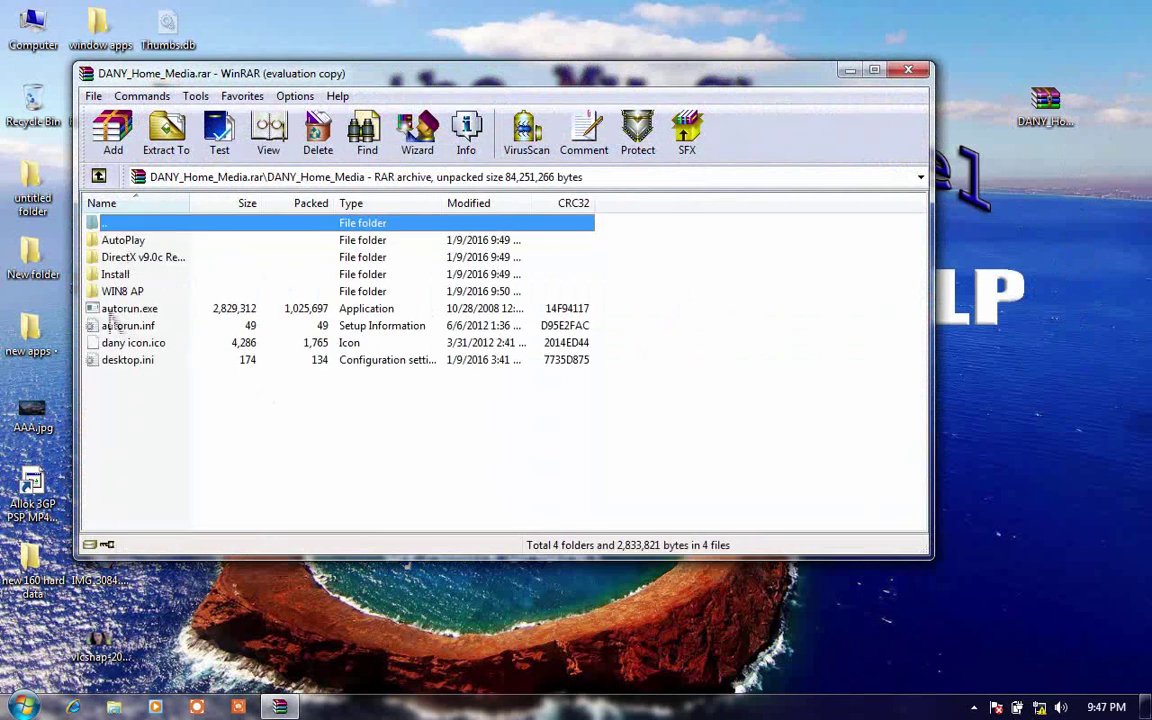
double_click(115, 309)
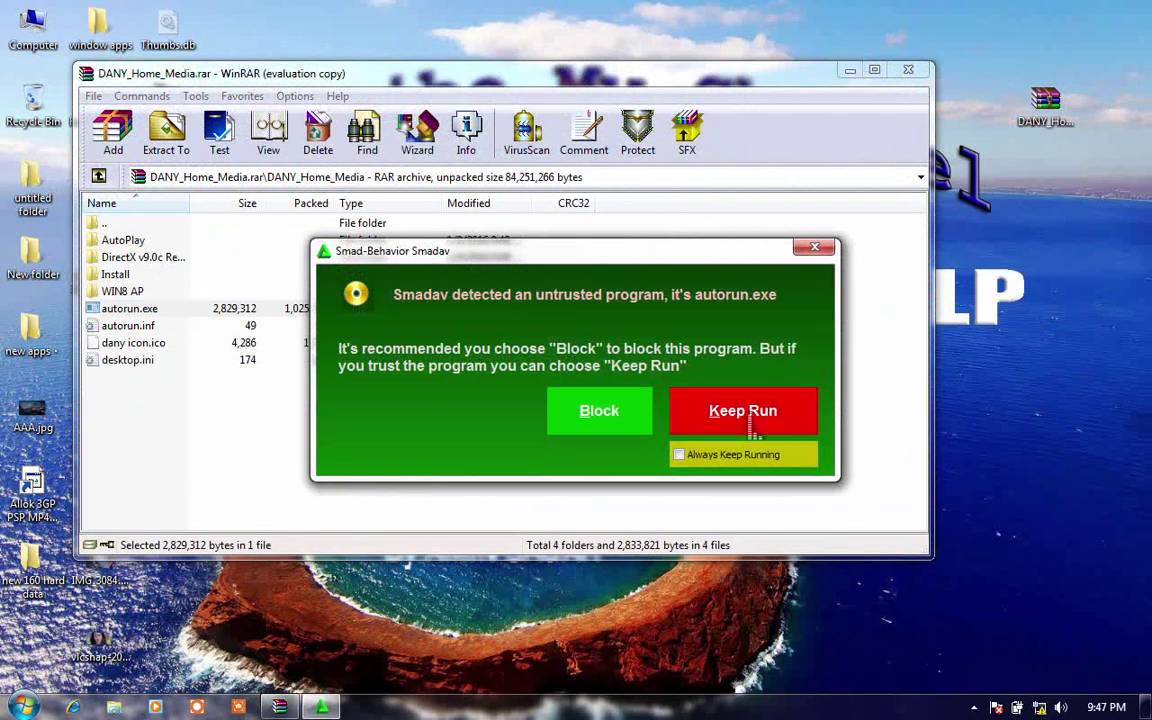
left_click(678, 454)
left_click(700, 410)
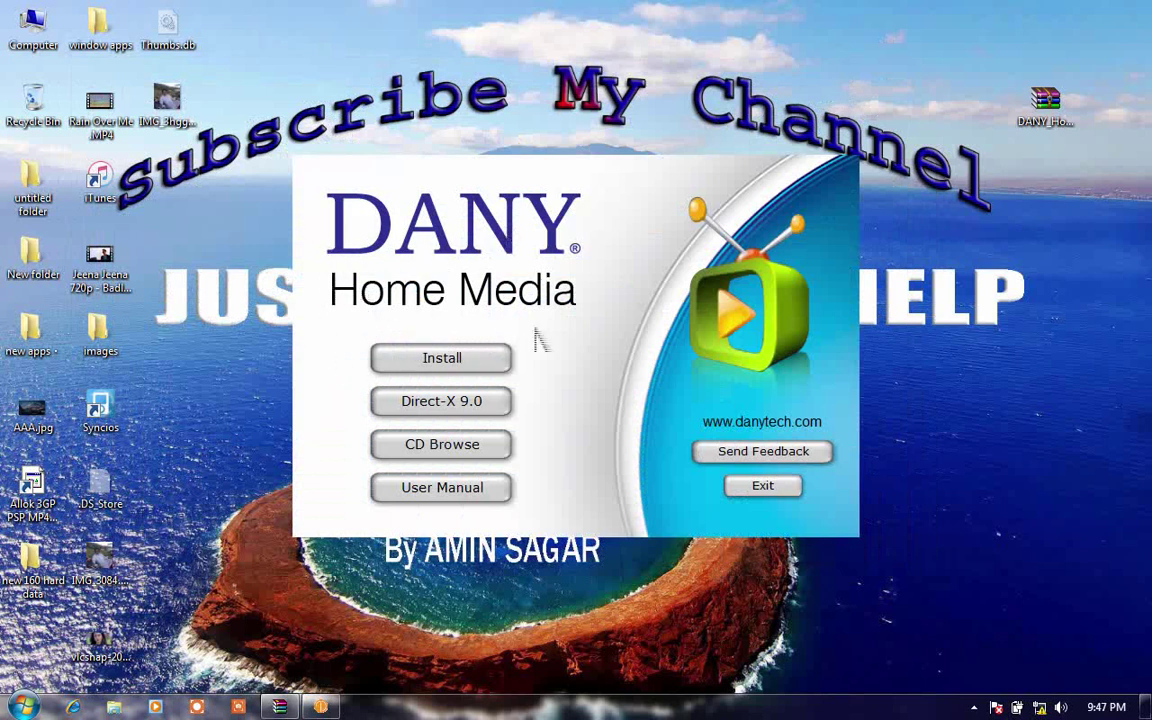
Start the TVHome Media3 installation from the DANY Home Media launcher, accepting the default program folder TVHome Media3-1.0.2.15.
left_click(460, 364)
left_click(656, 372)
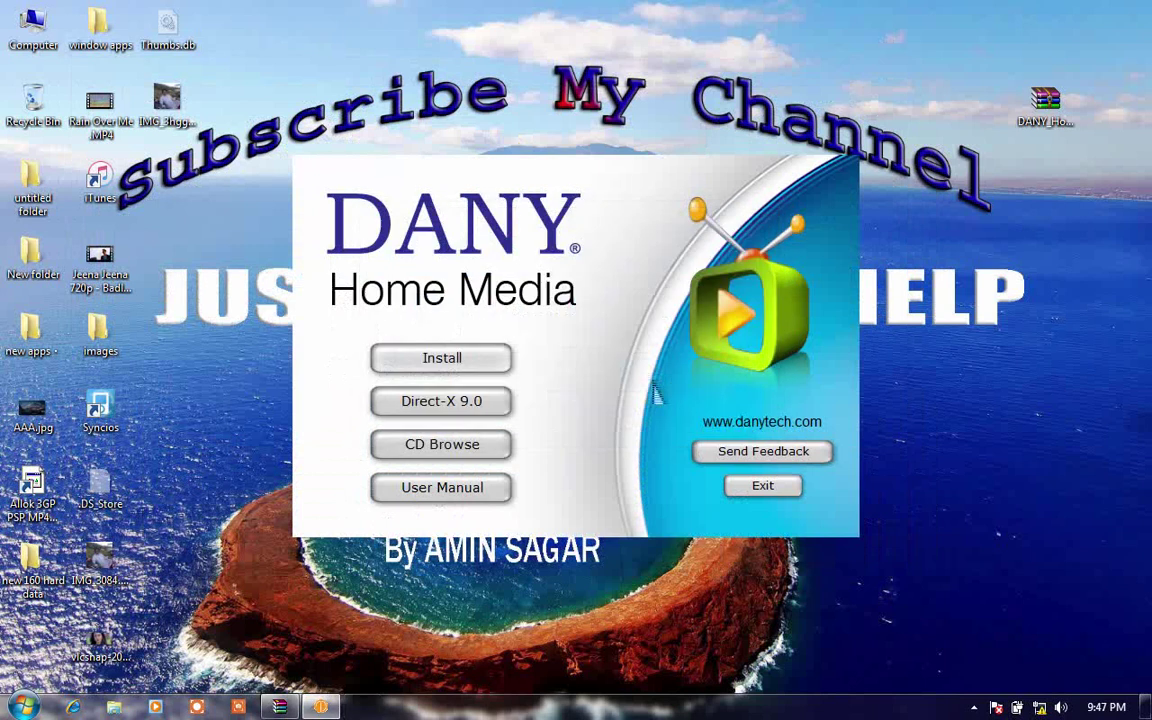
left_click(686, 562)
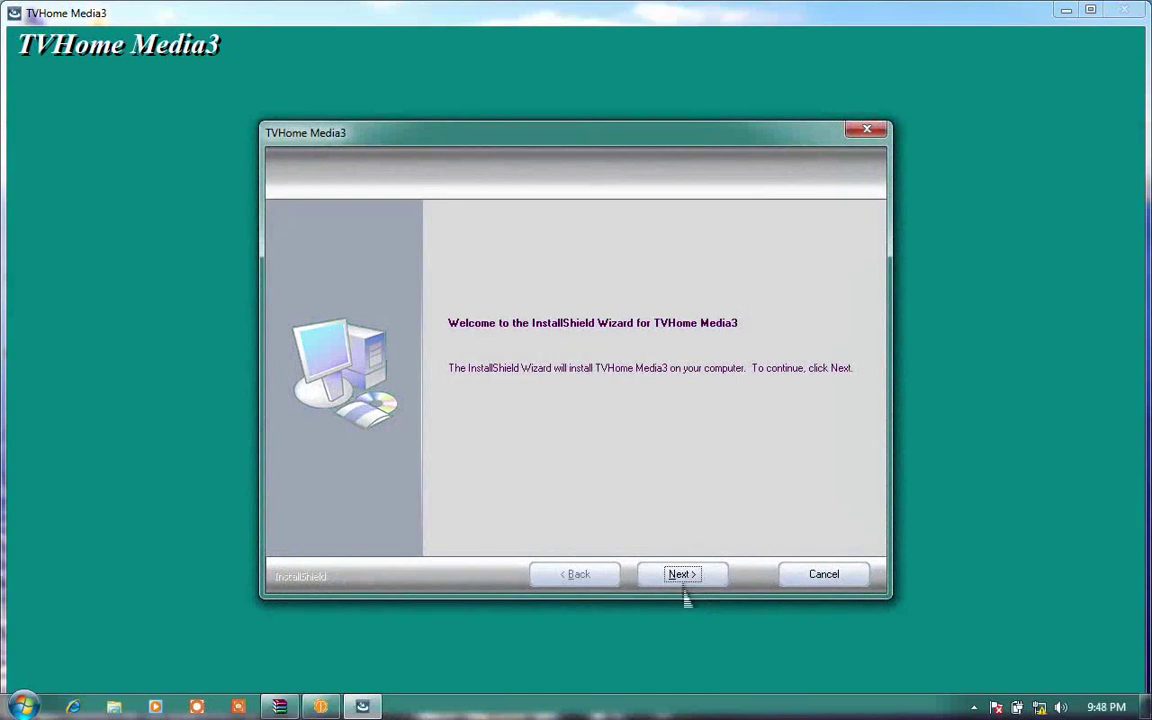
left_click(684, 578)
left_click(684, 584)
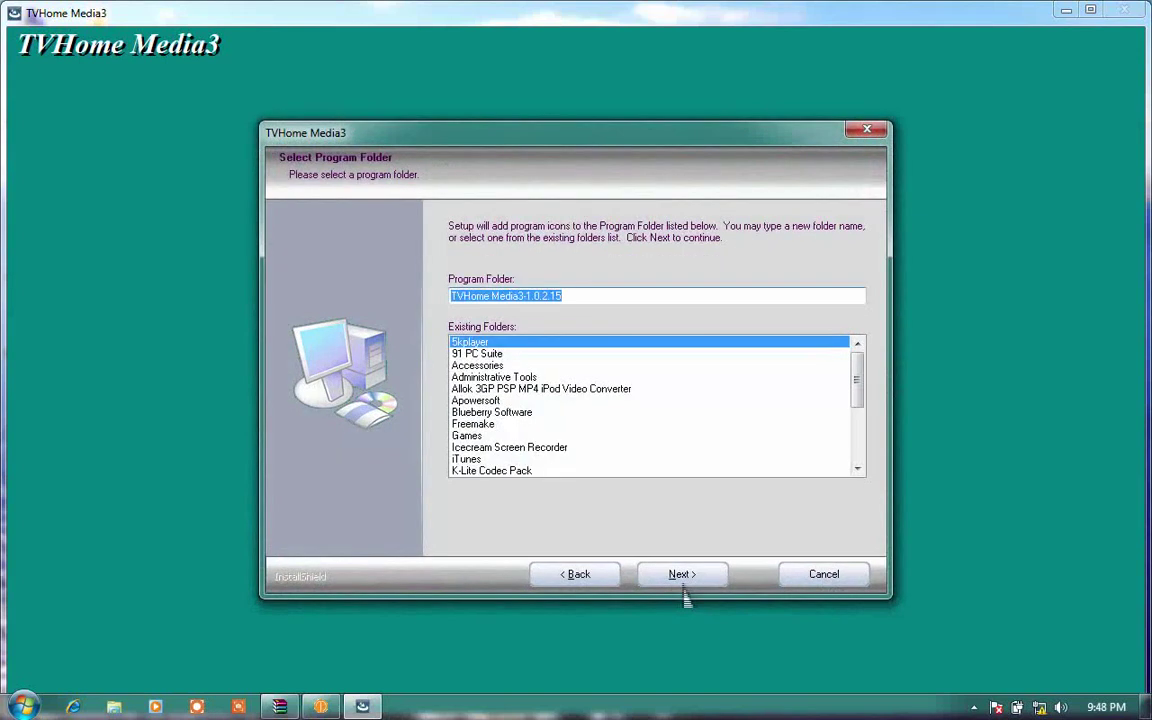
left_click(684, 584)
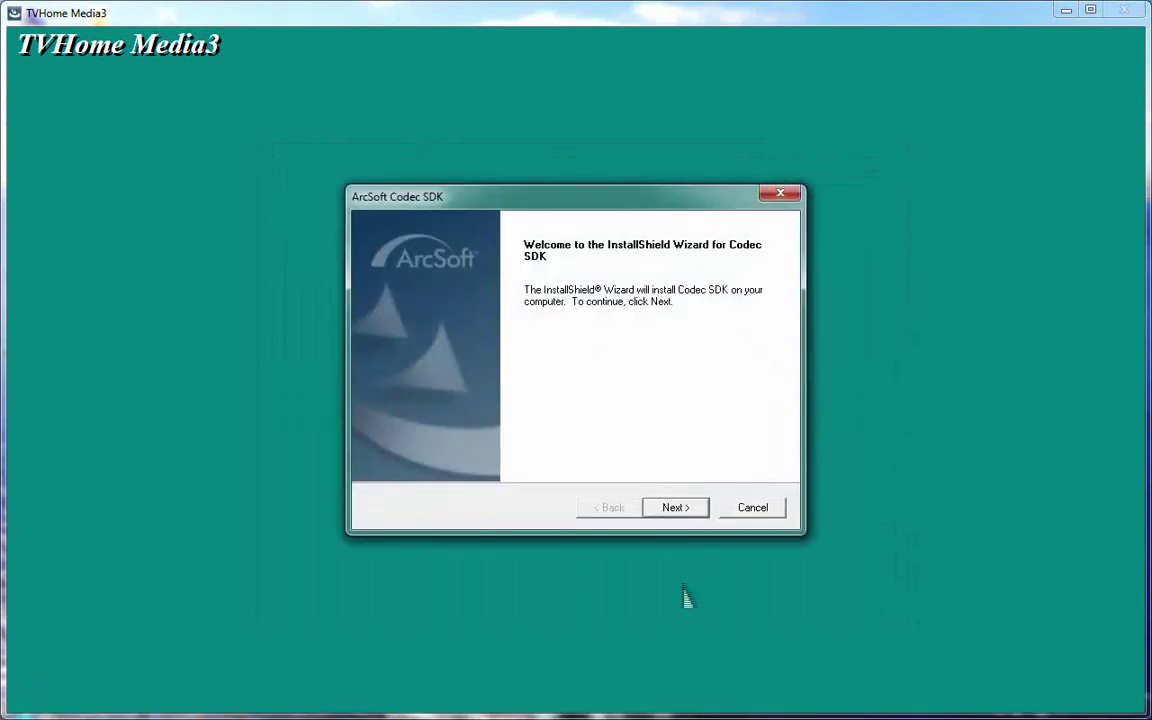
Install the ArcSoft Codec SDK, accepting its End User License Agreement, and complete its wizard.
left_click(667, 510)
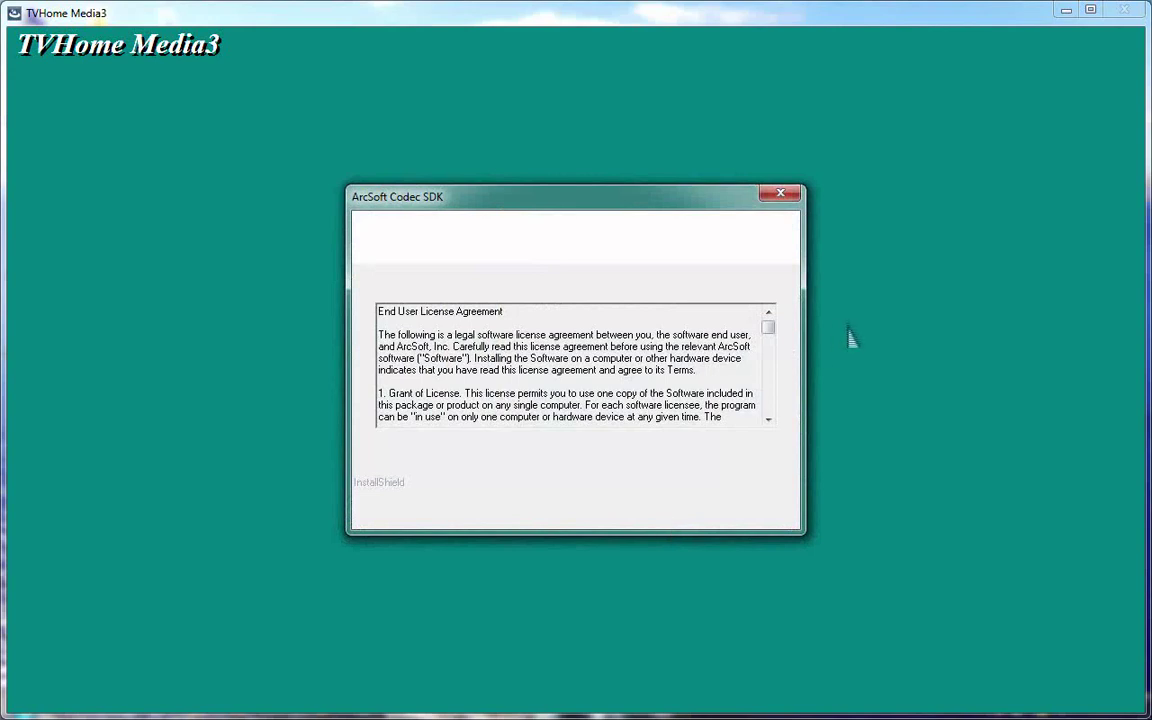
left_click(670, 507)
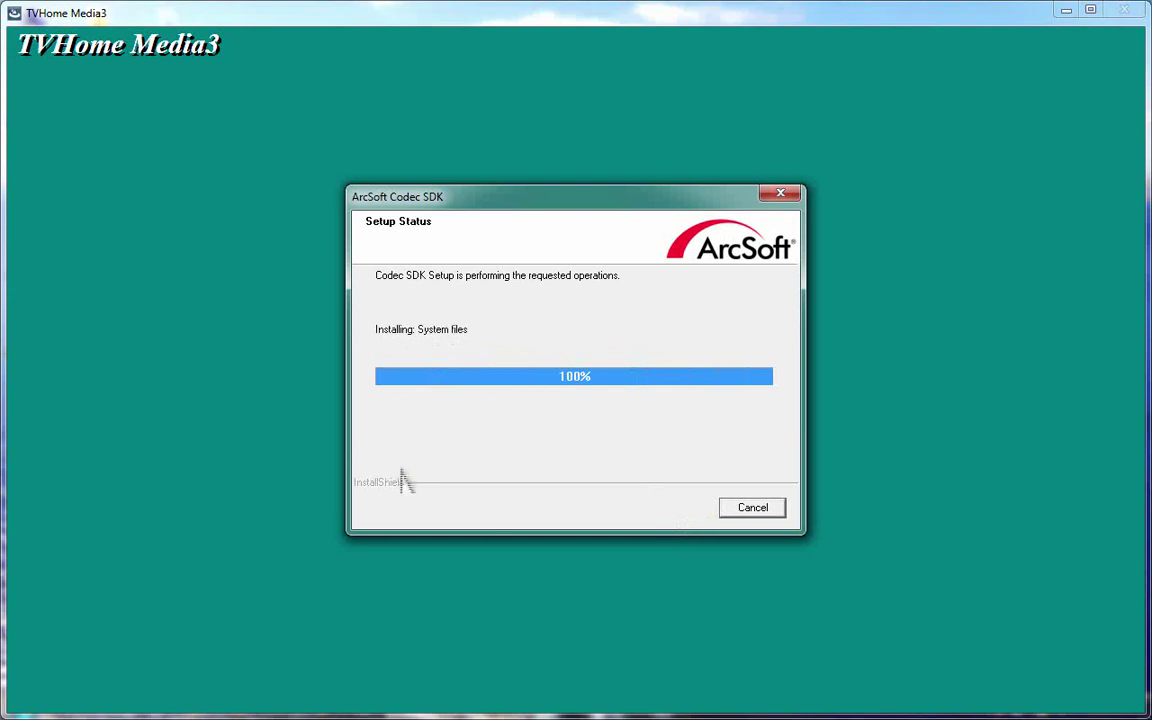
left_click(684, 510)
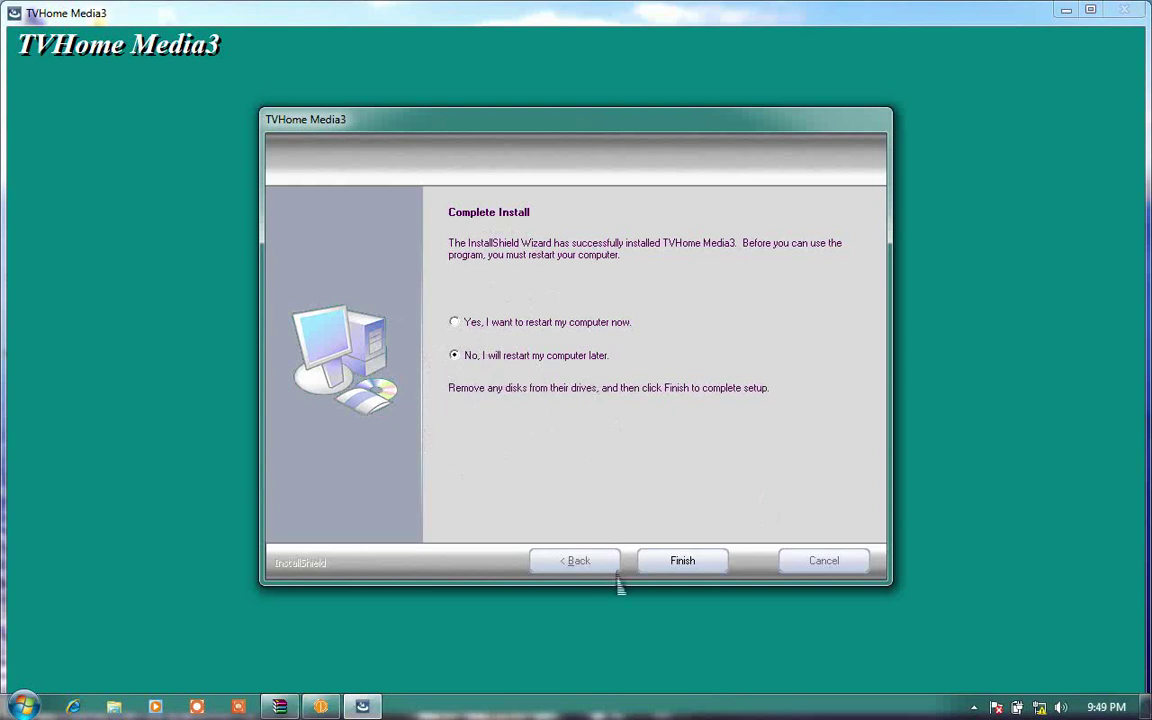
Finish the TVHome Media3 setup with the computer restart postponed, and exit the DANY Home Media launcher.
left_click(714, 568)
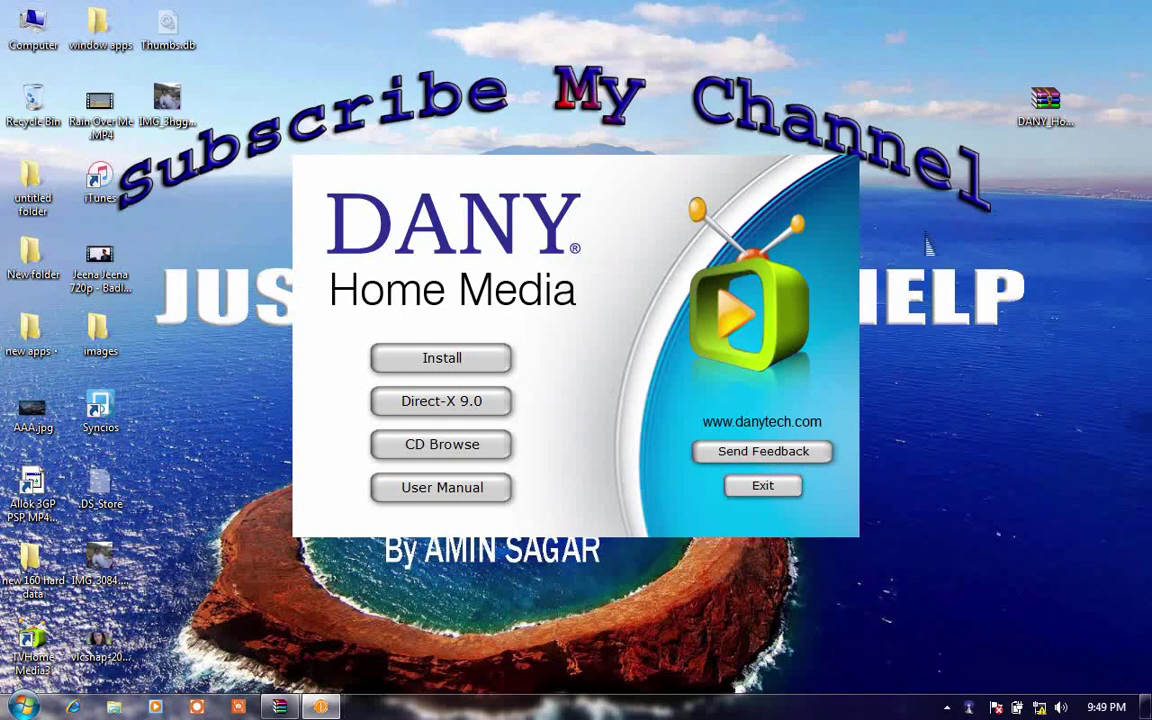
left_click(765, 487)
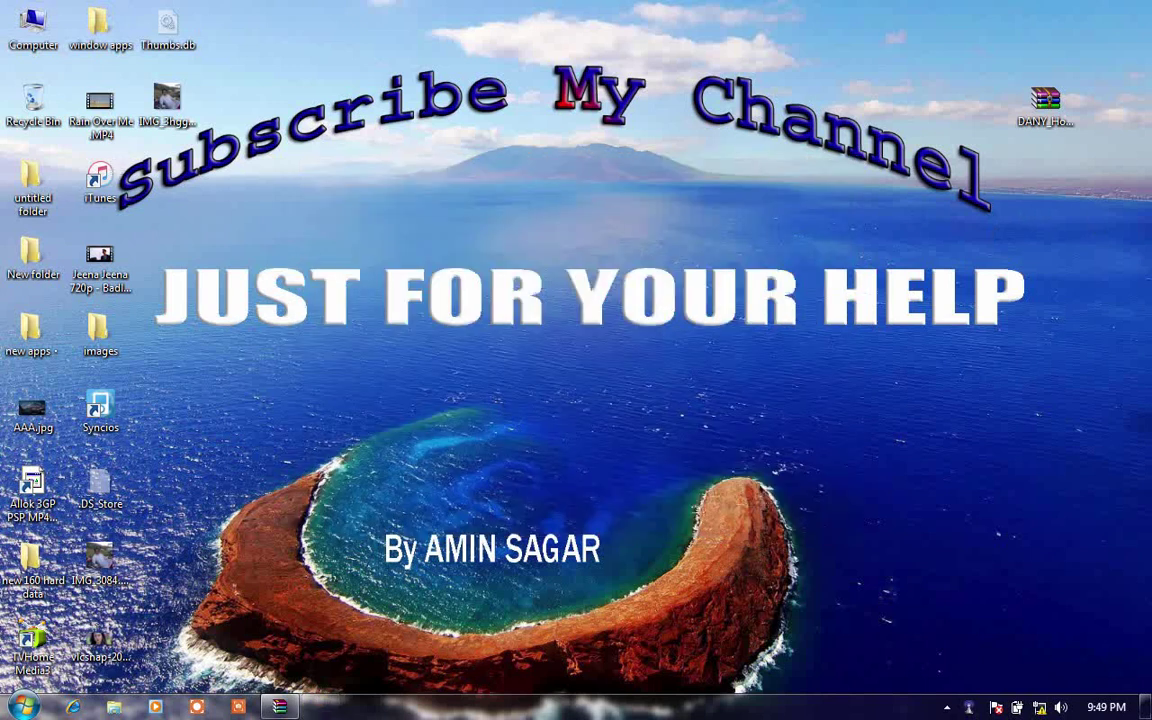
Launch TVHome Media3 from its desktop shortcut, allow the file to open, and reposition the player window.
double_click(33, 640)
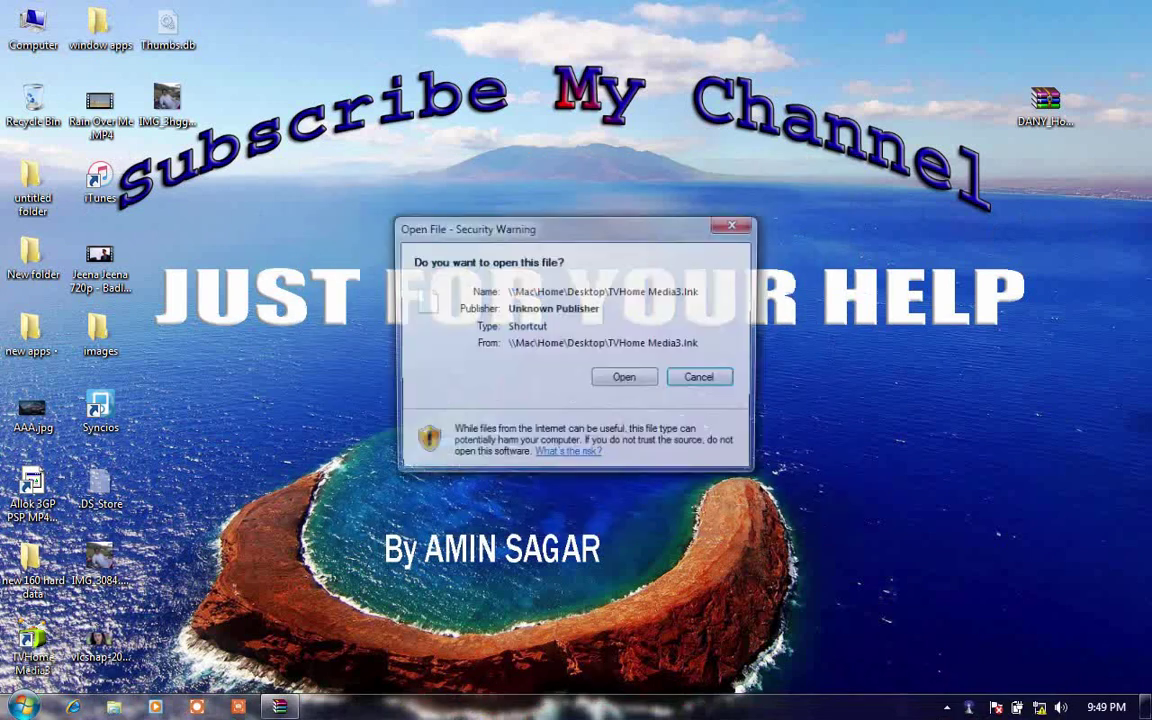
left_click(622, 379)
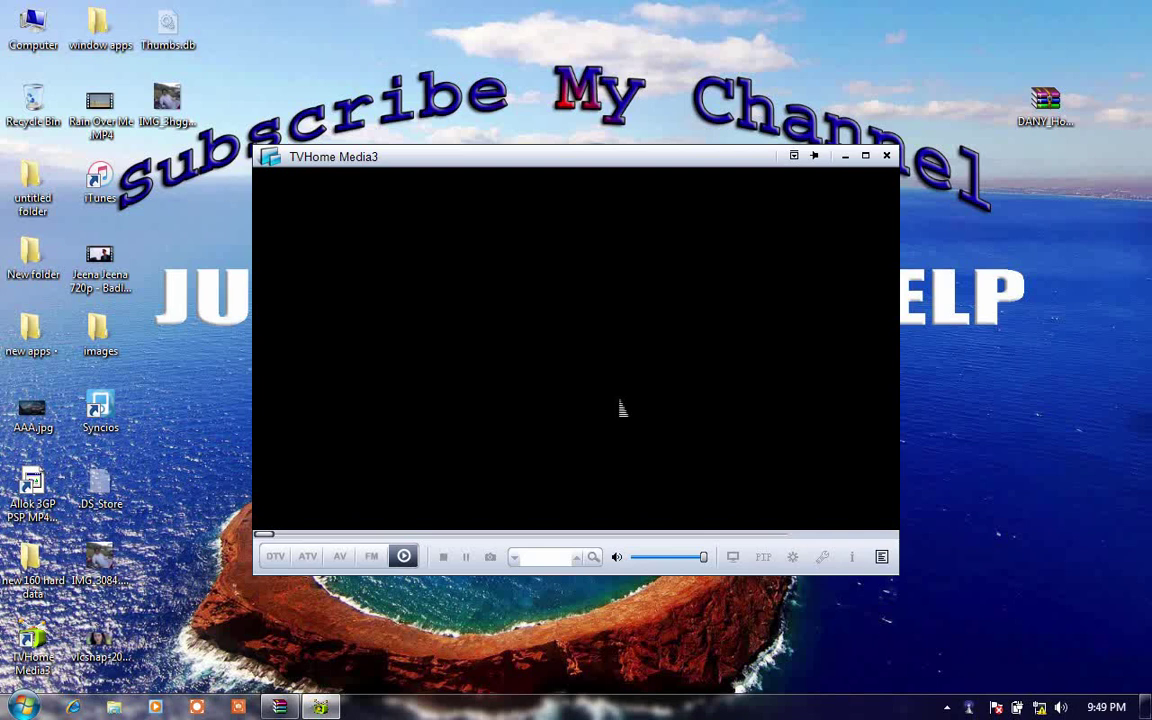
left_click_drag(545, 244, 648, 167)
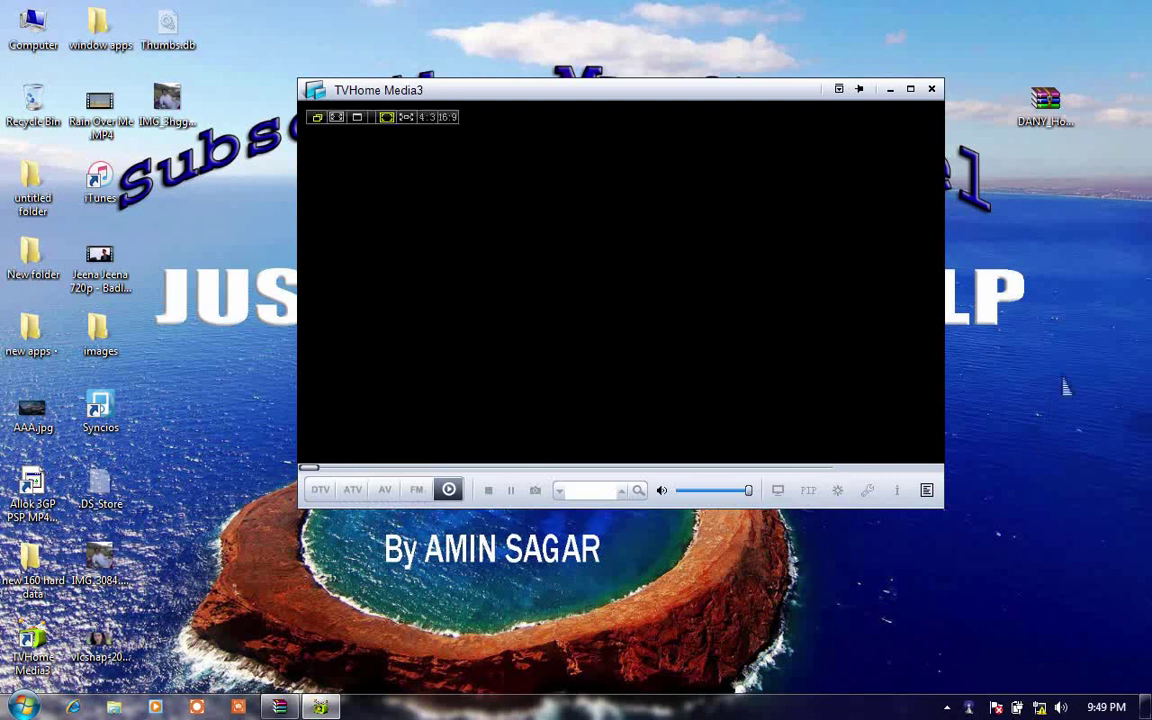
right_click(1064, 366)
left_click(1045, 417)
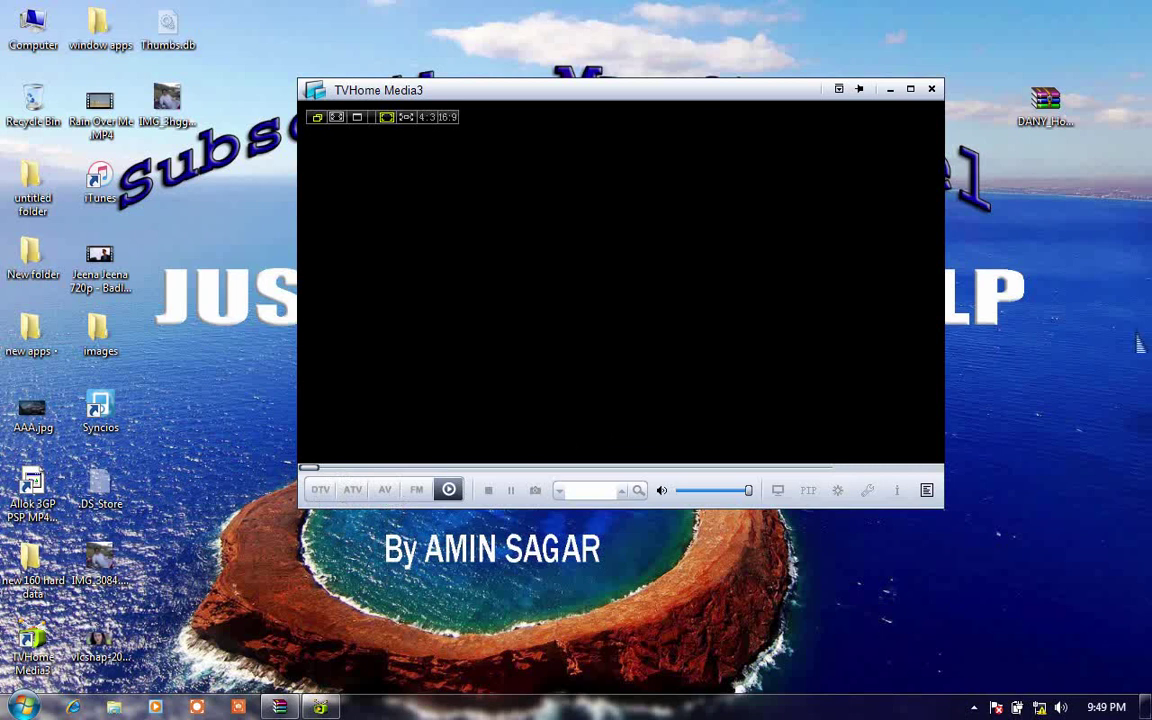
right_click(1008, 322)
left_click(1041, 378)
left_click_drag(568, 236, 476, 259)
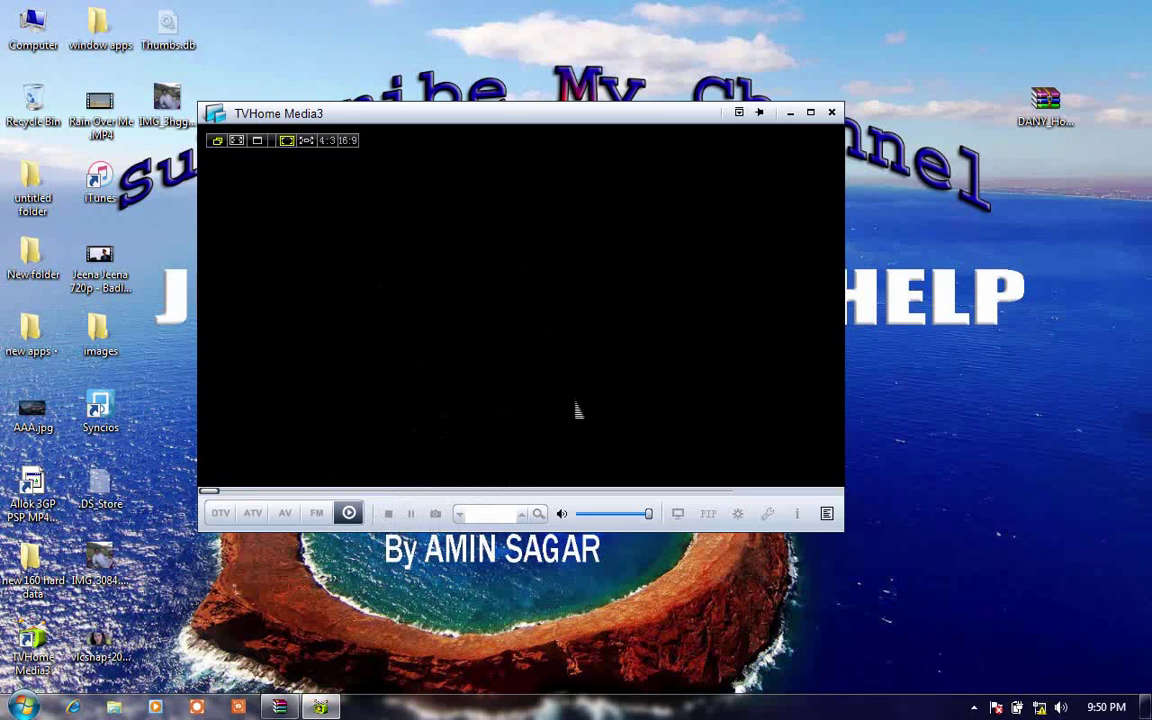
right_click(428, 295)
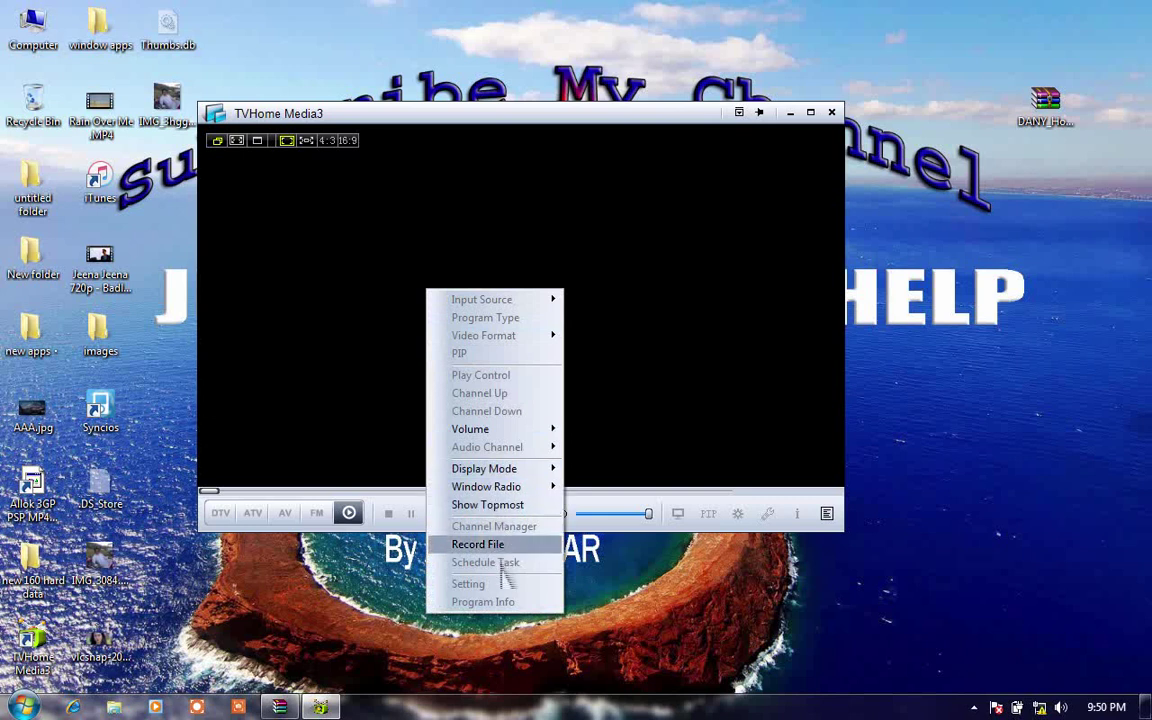
left_click(505, 233)
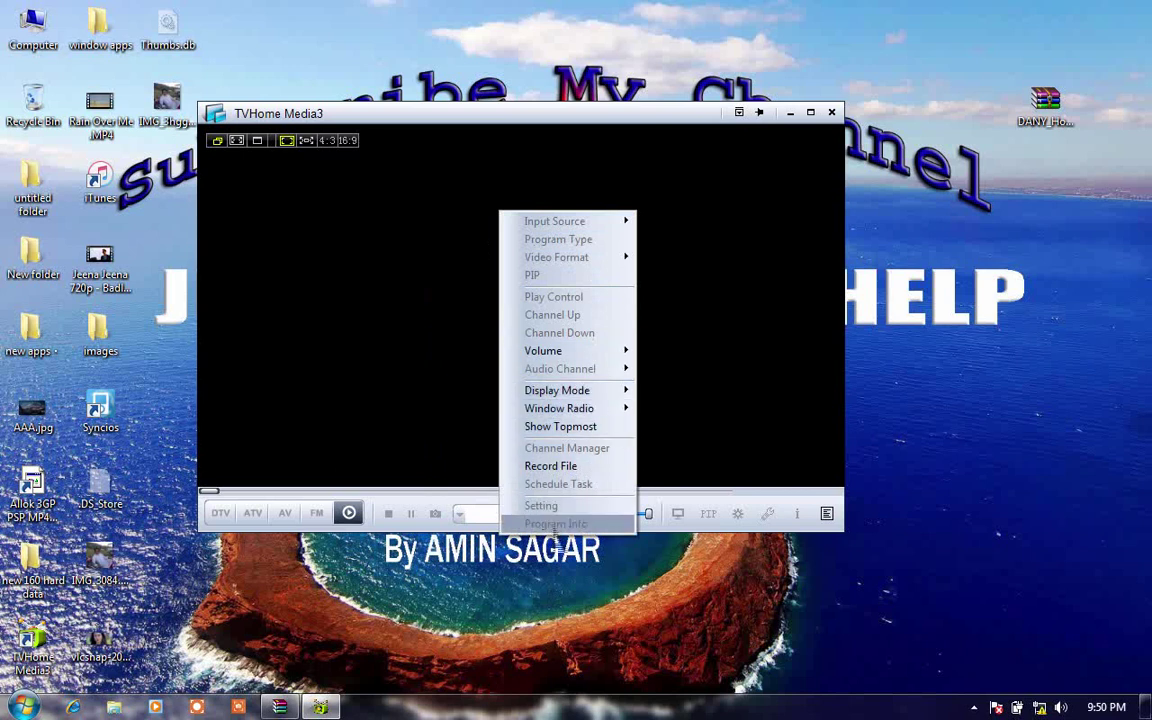
left_click(360, 345)
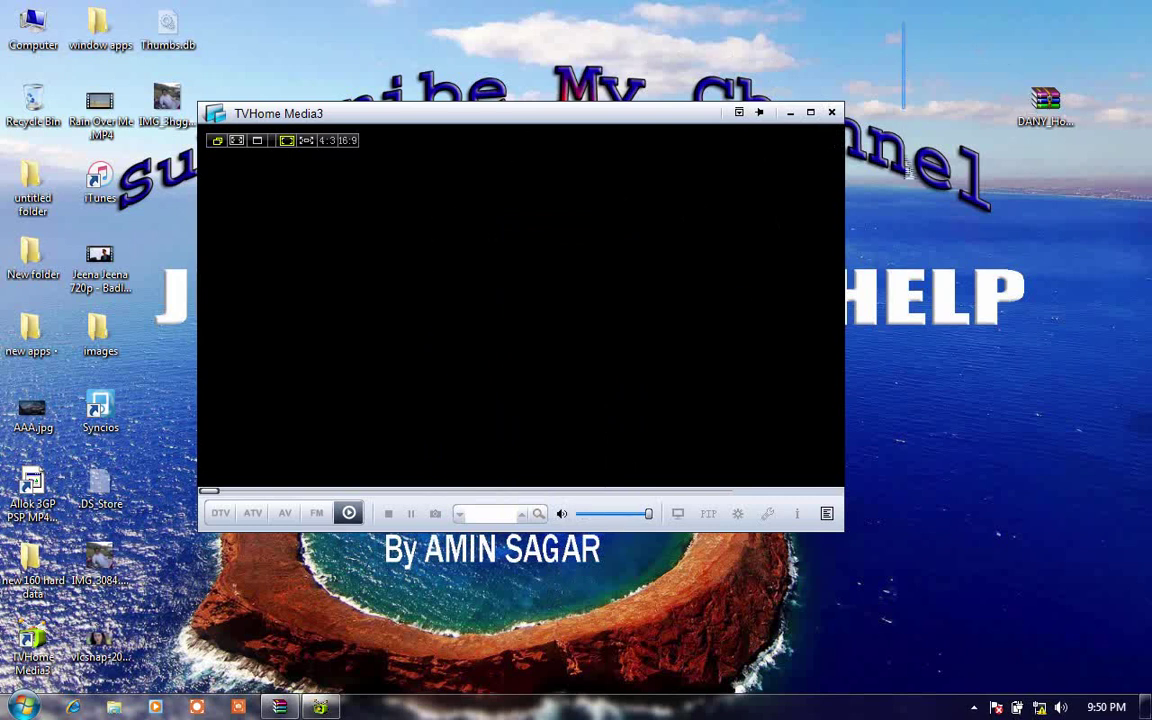
left_click_drag(905, 22, 906, 212)
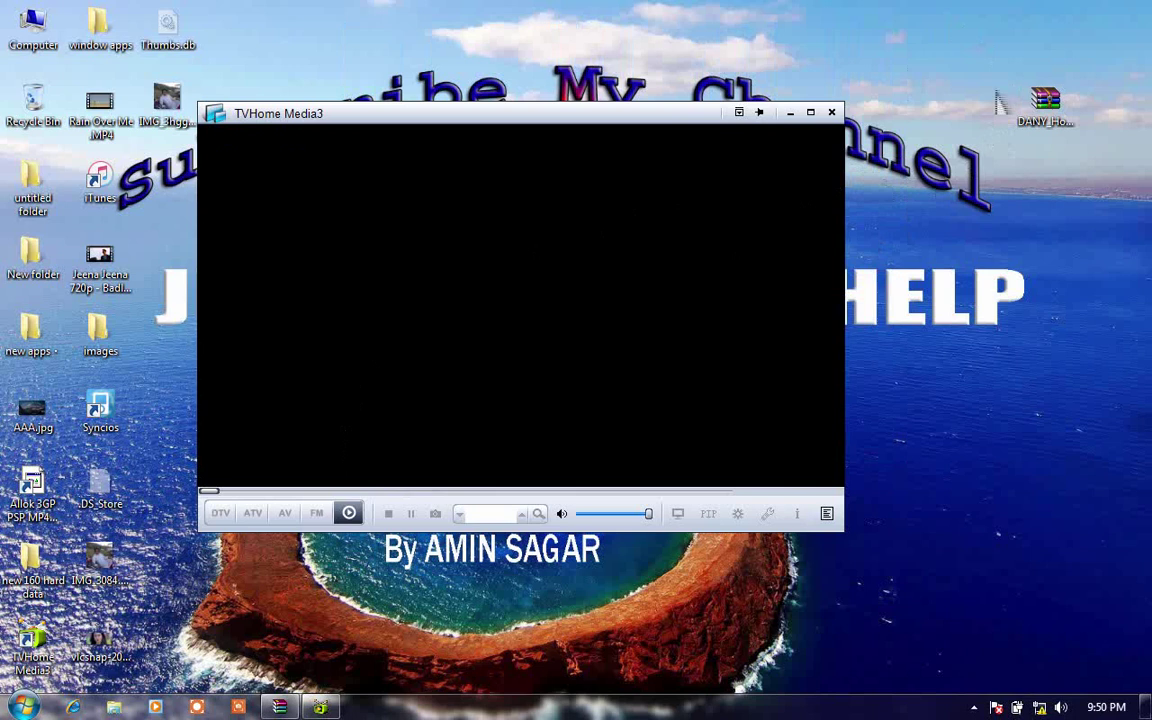
left_click_drag(1008, 58, 870, 245)
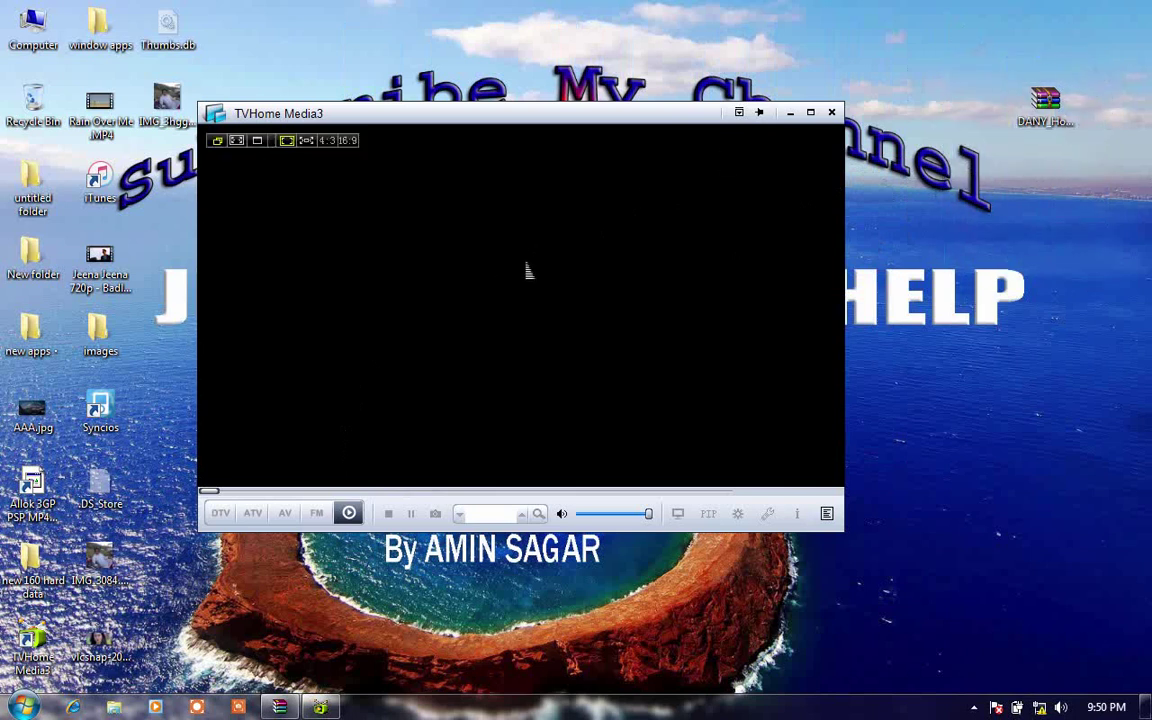
left_click_drag(527, 267, 618, 265)
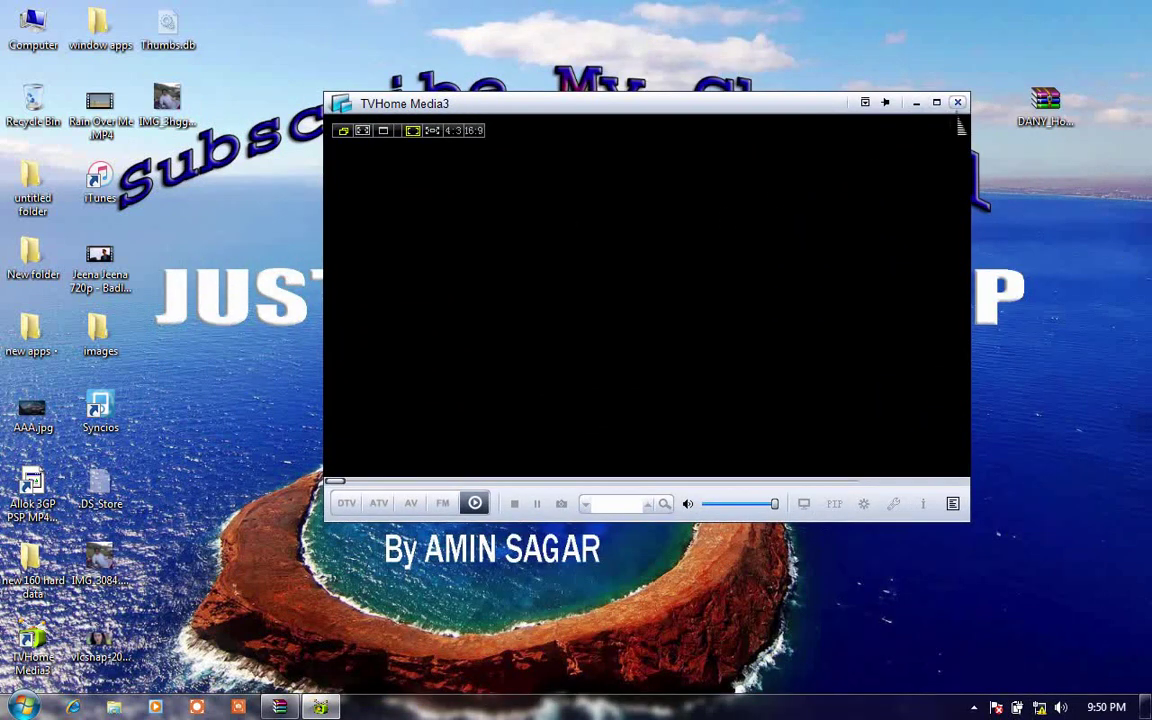
Close the TVHome Media3 player and switch from the Windows virtual machine back to the Mac desktop.
left_click(957, 102)
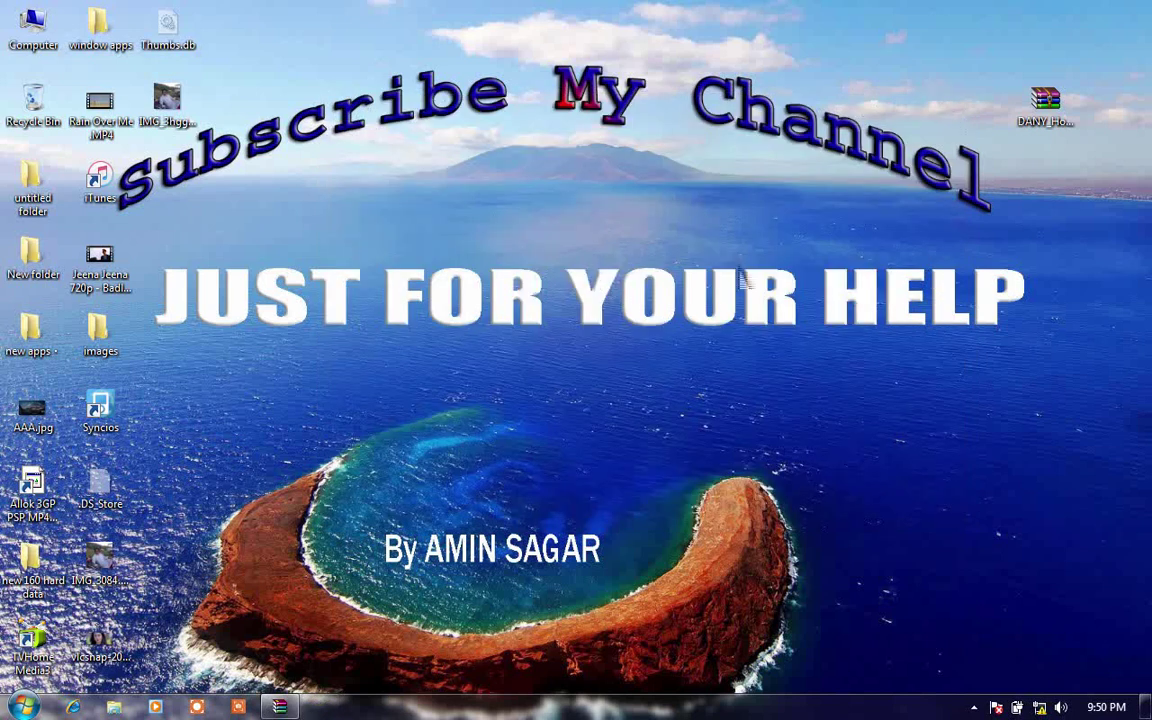
left_click(1066, 120)
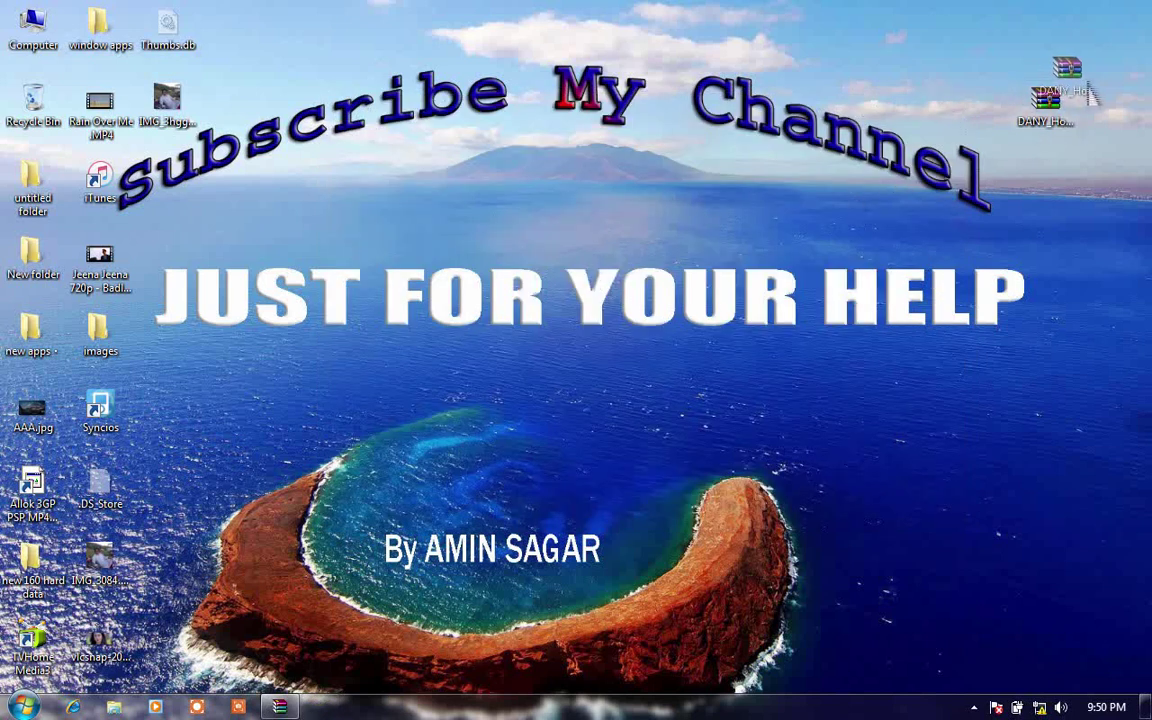
key("ctrl+Up")
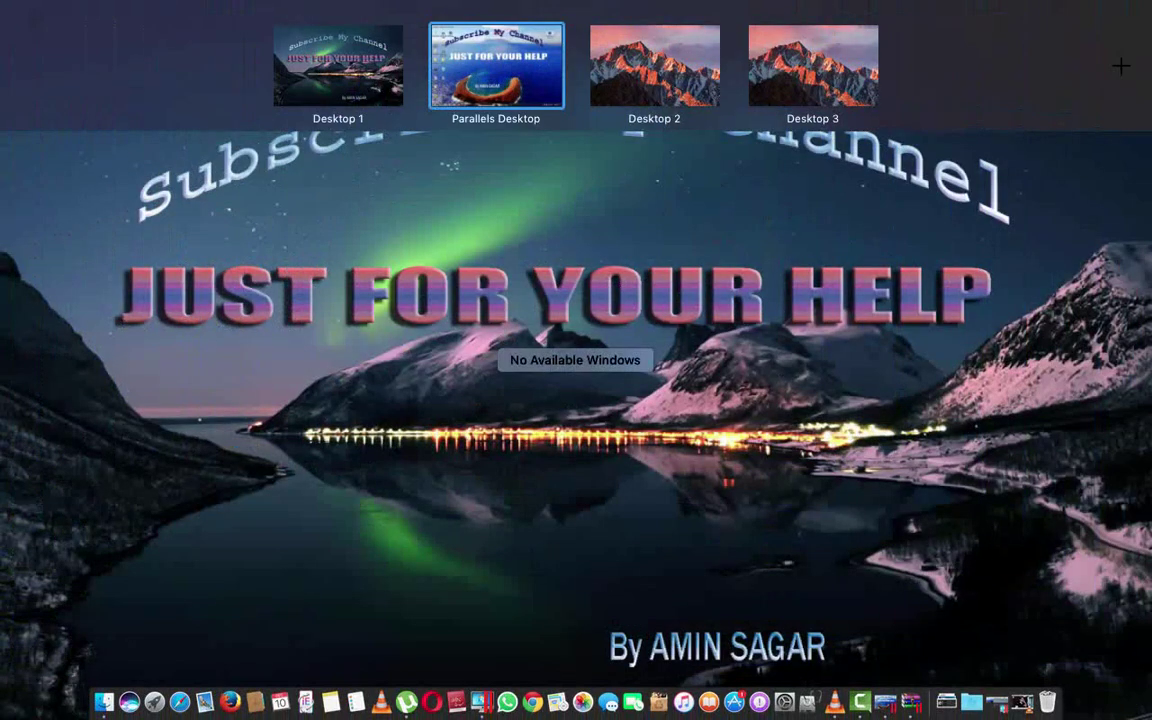
key("ctrl+Left")
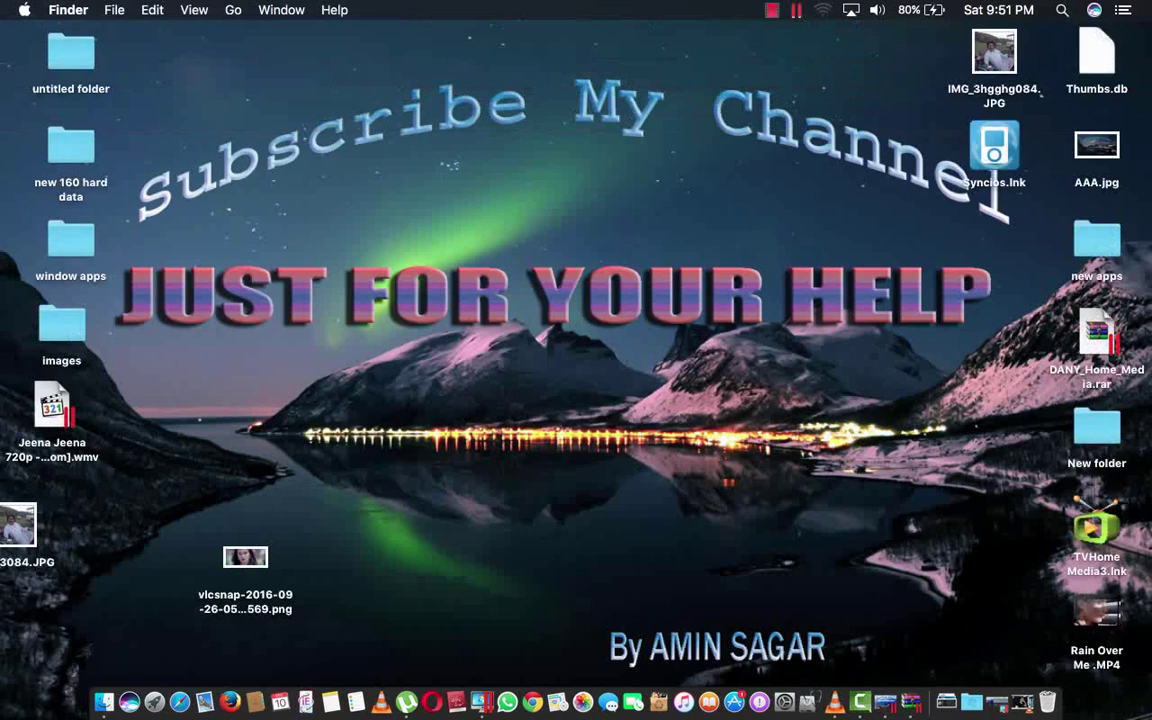